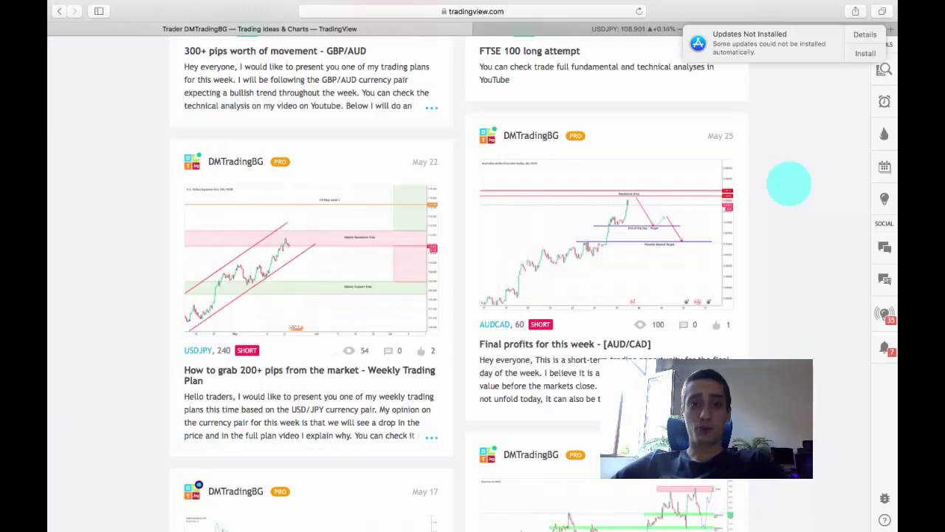
Scroll the DMTradingBG ideas feed to the USDJPY 240 SHORT weekly trading plan idea
scroll(808, 179, "up", 1)
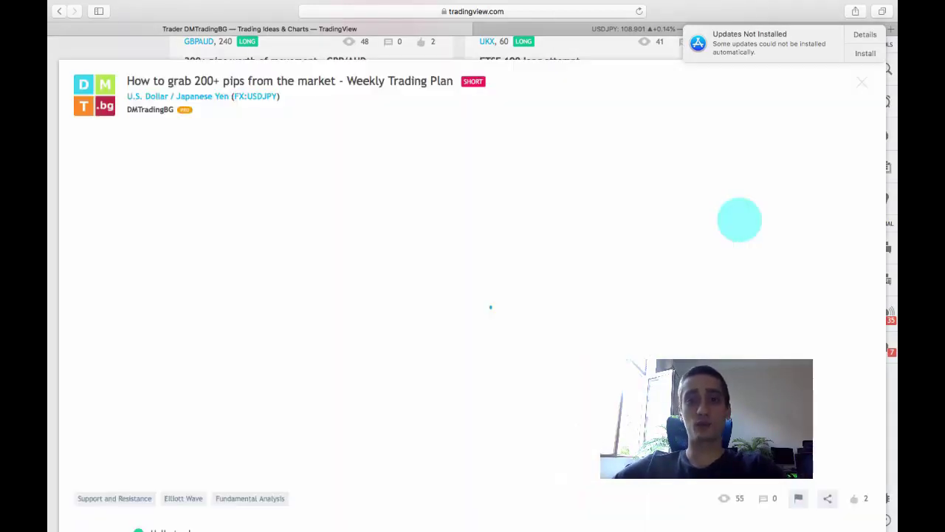
Play the USD/JPY idea forward to reveal the drop, then open its 4-hour interactive chart
scroll(739, 219, "down", 2)
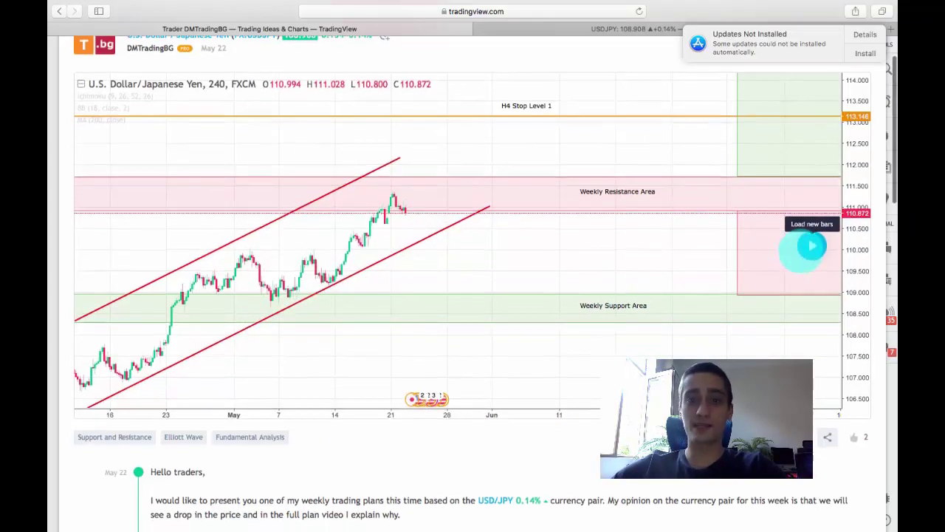
left_click(812, 249)
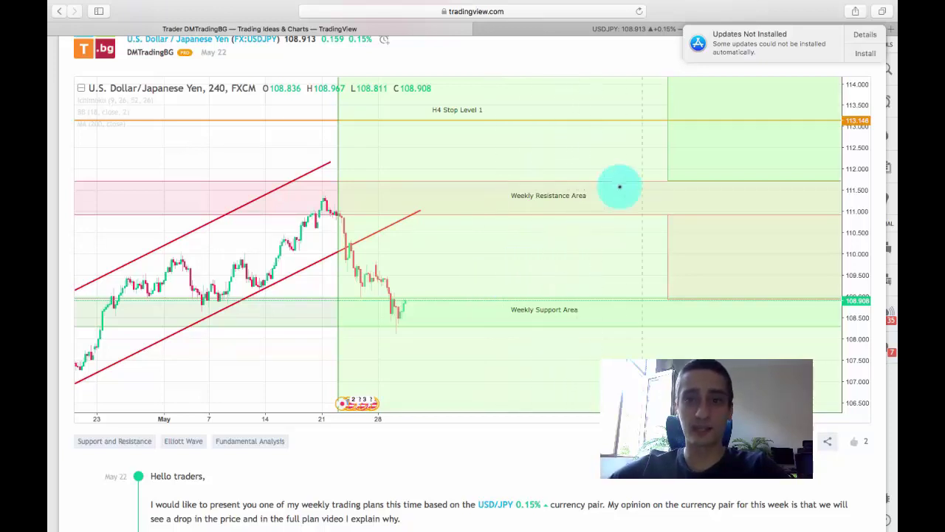
left_click(620, 188)
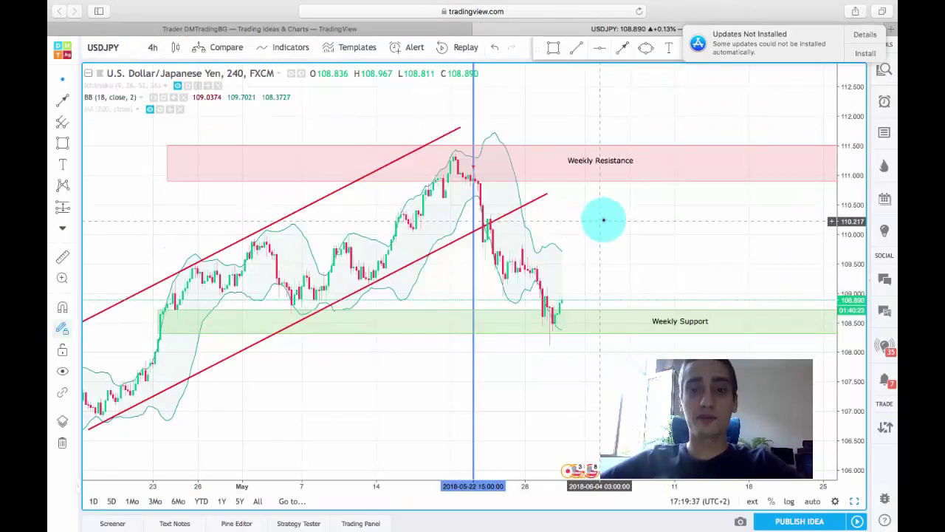
Shift the chart and brush a purple stroke rising to the channel break near 110.48
scroll(610, 215, "right", 1)
left_click_drag(612, 222, 574, 214)
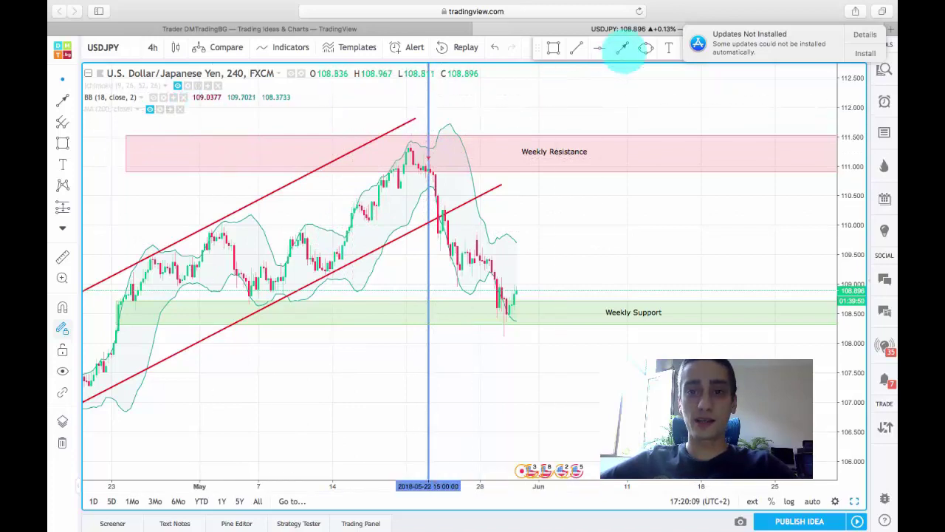
left_click(624, 49)
mouse_move(416, 248)
left_mouse_down()
mouse_move(432, 211)
mouse_move(414, 195)
mouse_move(447, 196)
left_mouse_up()
Draw a translucent blue rectangle around the peak candles in the Weekly Resistance area
left_click(63, 79)
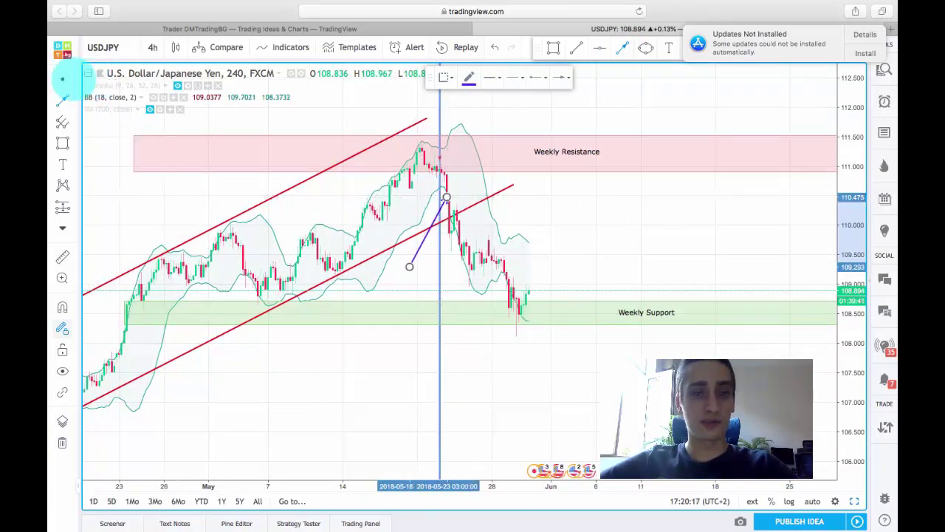
left_click(656, 219)
left_click(566, 74)
left_click(554, 47)
left_click_drag(394, 143, 563, 186)
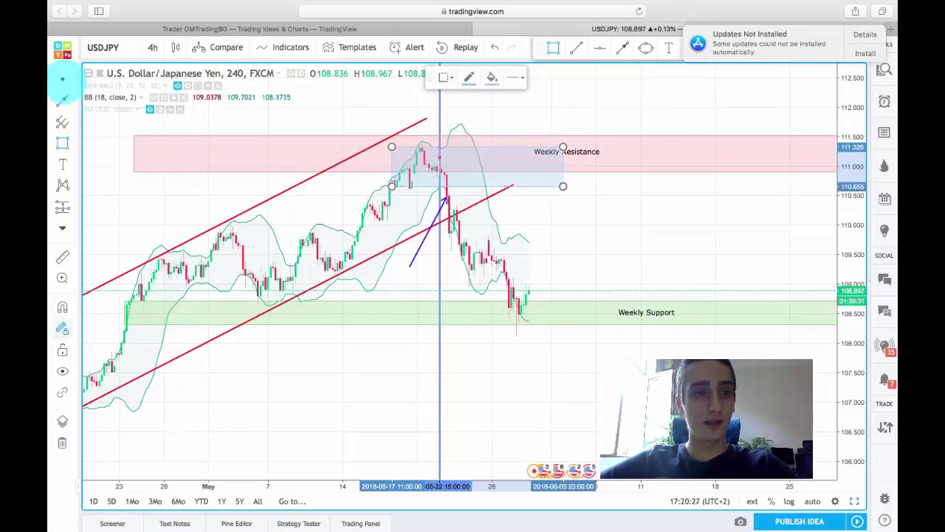
left_click(433, 185)
Make the purple line end in an arrowhead pointing at the channel break near 110.48
left_click(446, 195)
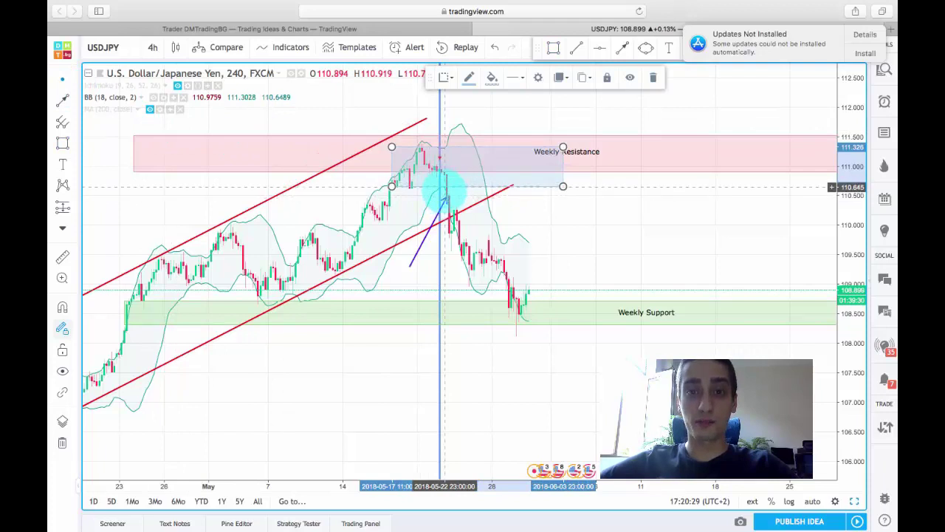
left_click(636, 224)
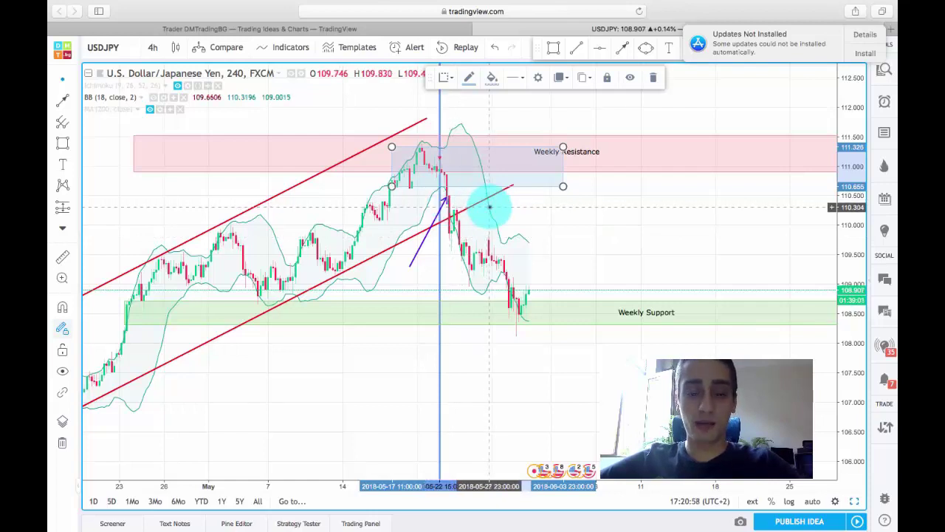
scroll(552, 211, "right", 3)
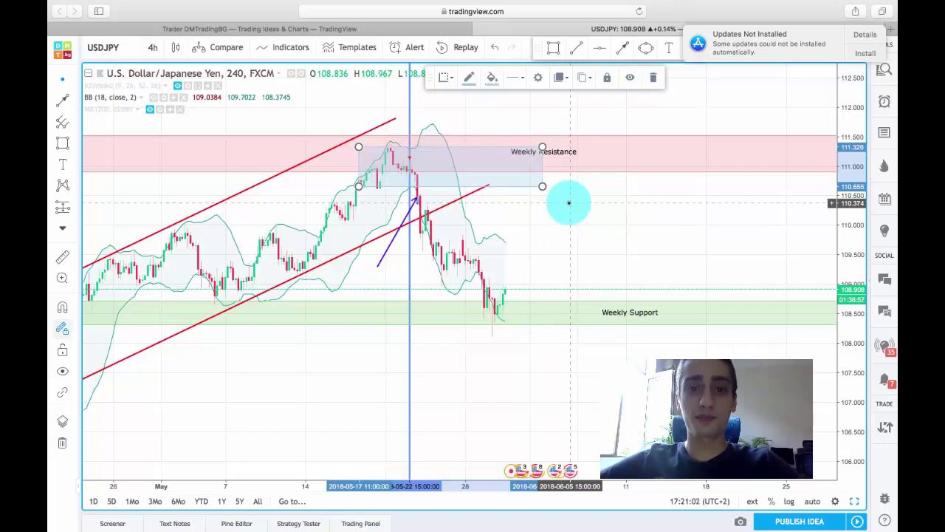
Draw a second purple arrow from the right toward the retest candle
left_click(623, 47)
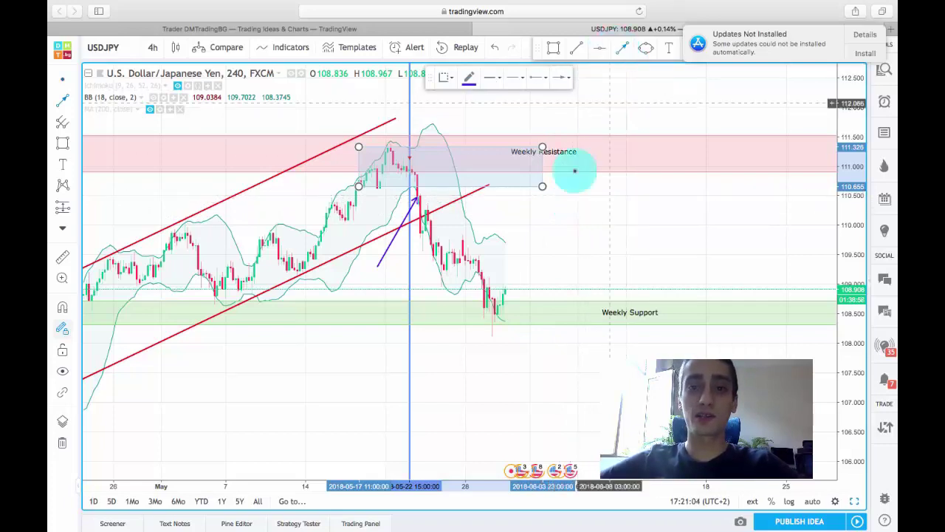
left_click_drag(556, 209, 432, 221)
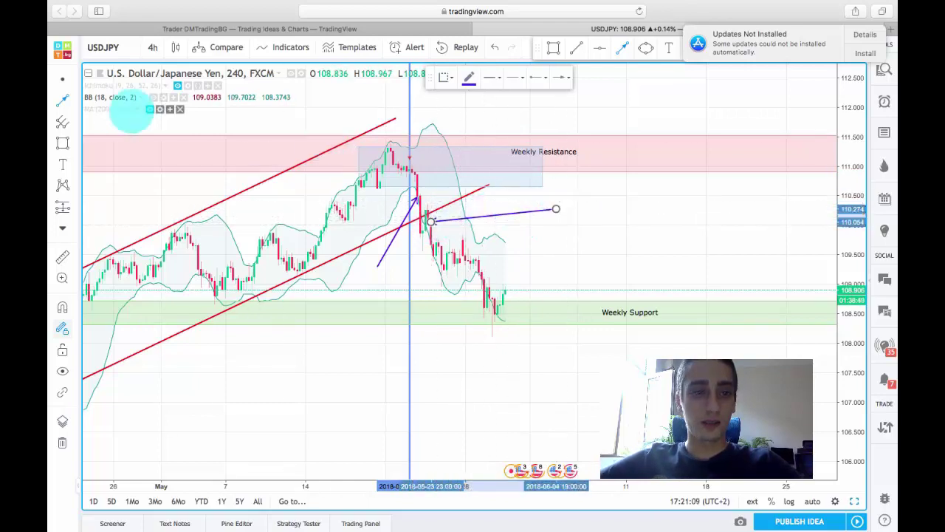
left_click(590, 214)
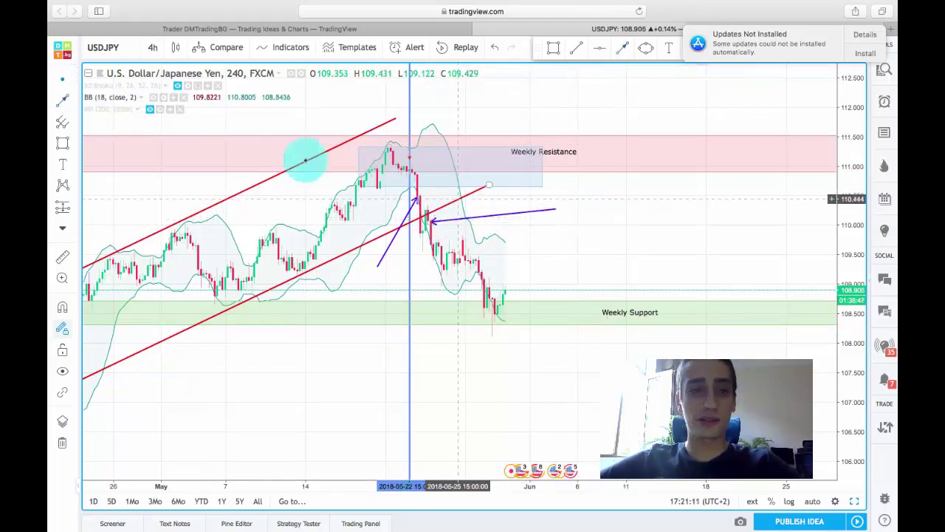
Swap Bollinger Bands for the Ichimoku cloud and lower the arrow tip onto the retest candle
left_click(152, 97)
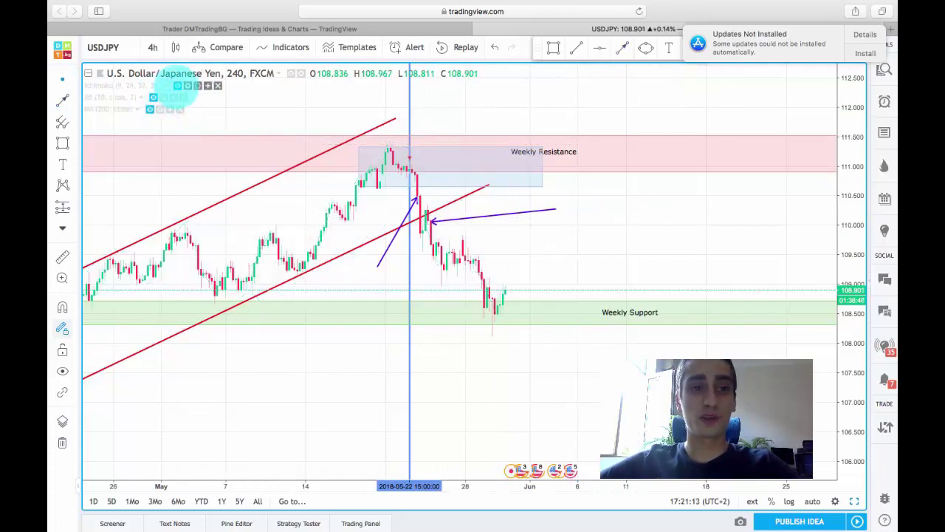
left_click(177, 85)
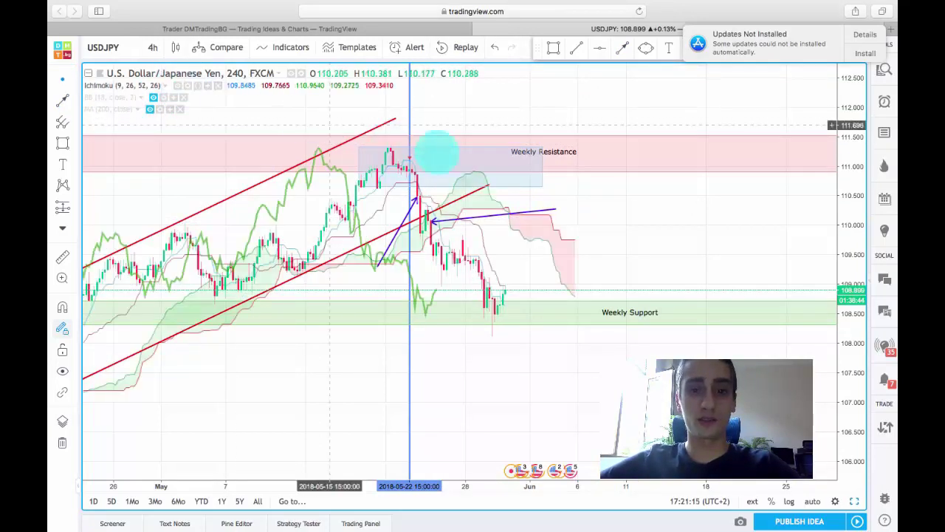
left_click_drag(435, 220, 432, 243)
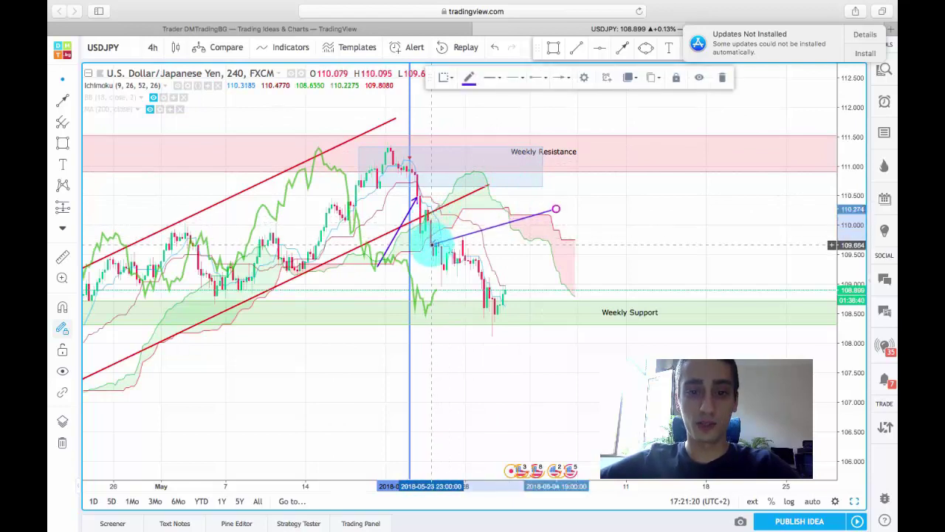
left_click(607, 197)
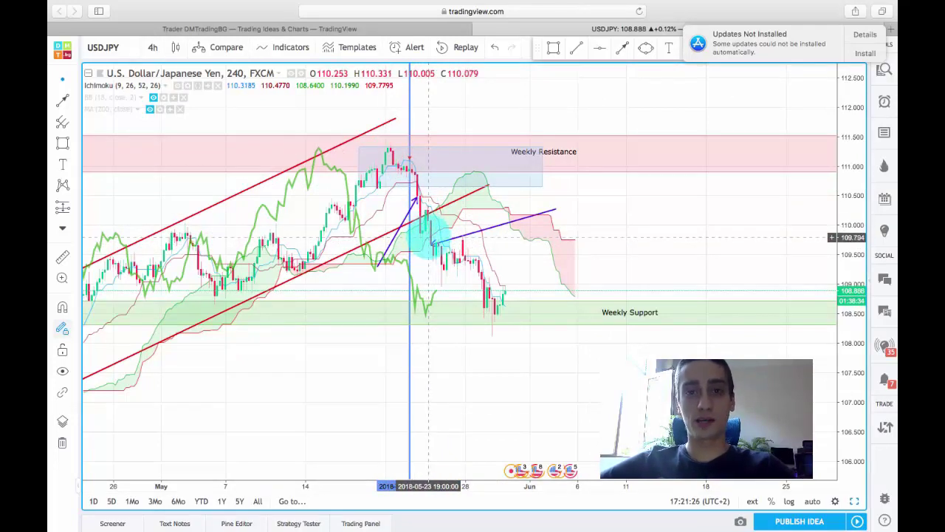
Zoom the annotated USD/JPY chart, then switch back to the author's ideas feed tab
scroll(602, 198, "up", 3)
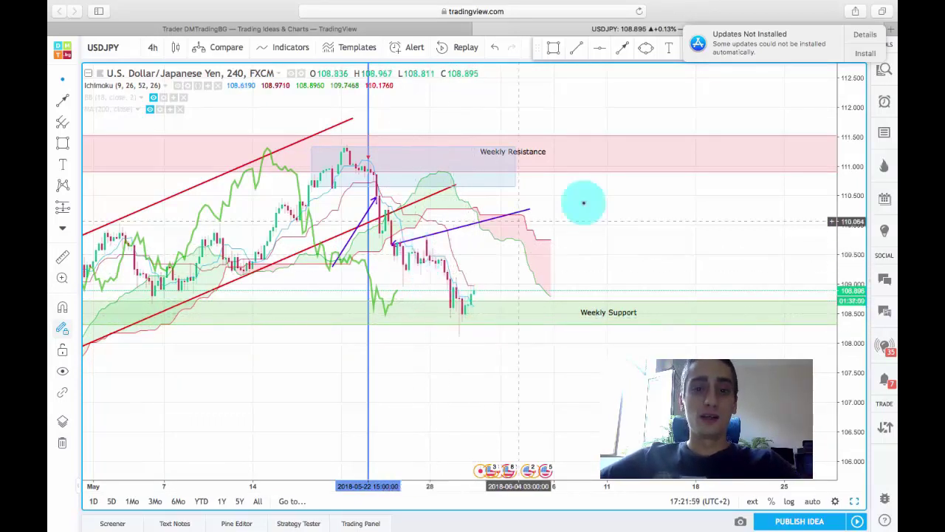
scroll(636, 192, "up", 1)
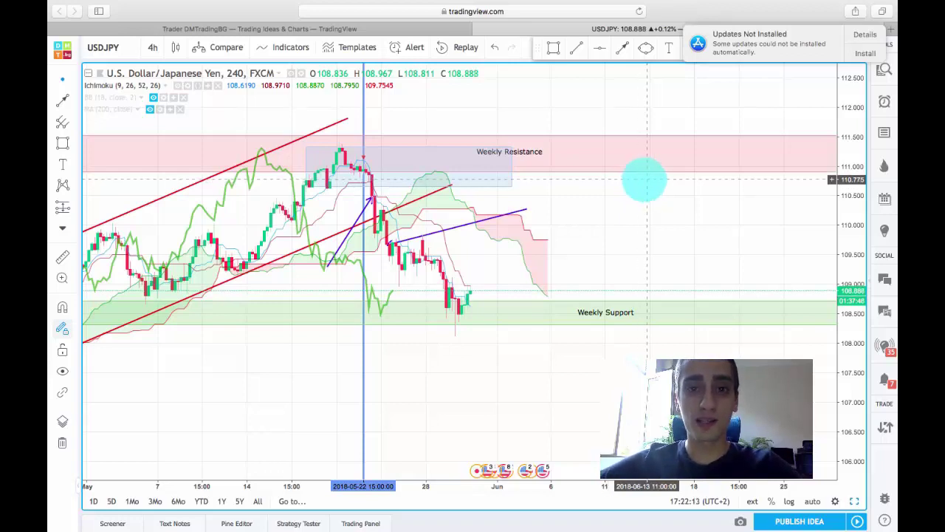
key("ctrl+shift+Tab")
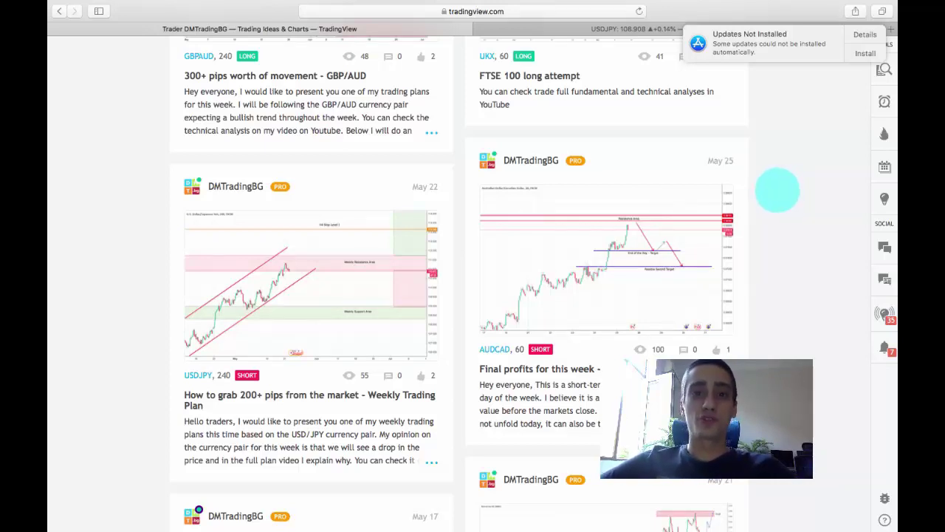
Open the AUDCAD 60 SHORT idea and play its chart forward to the Possible Second Target
left_click(645, 253)
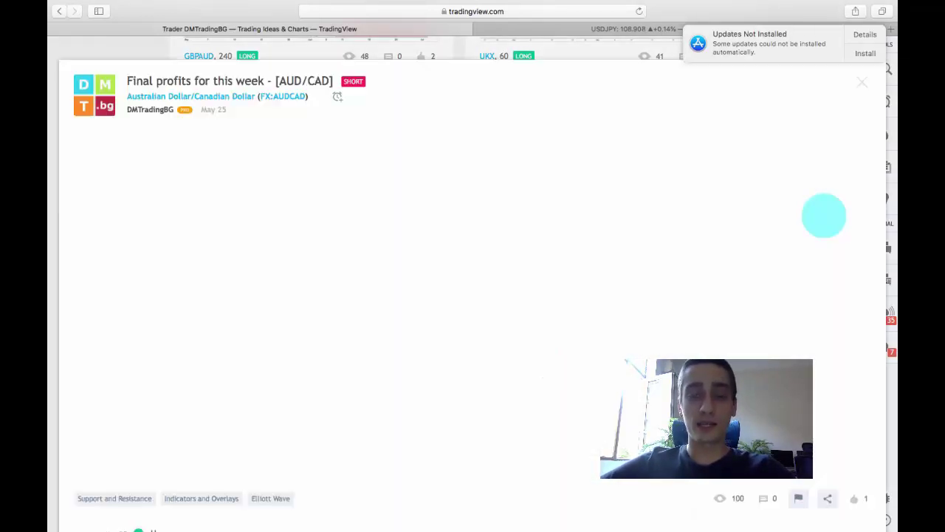
scroll(791, 217, "down", 2)
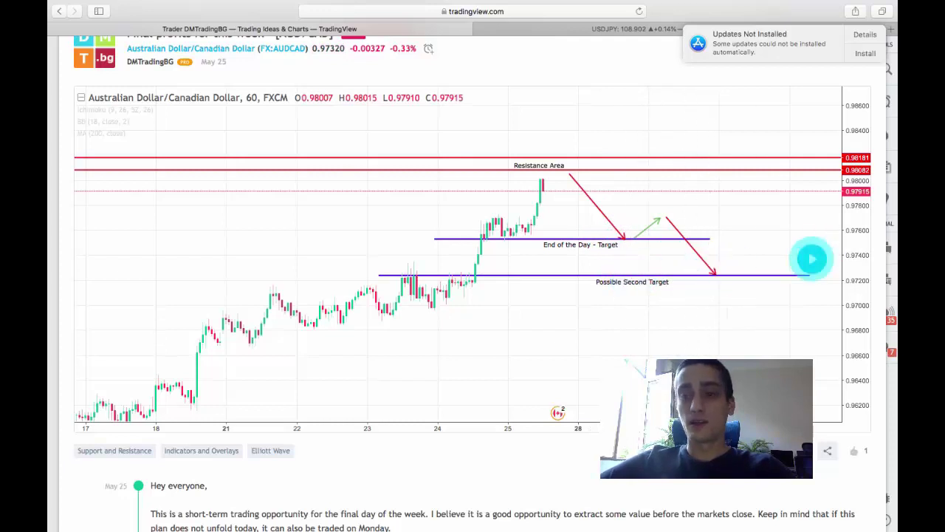
left_click(813, 257)
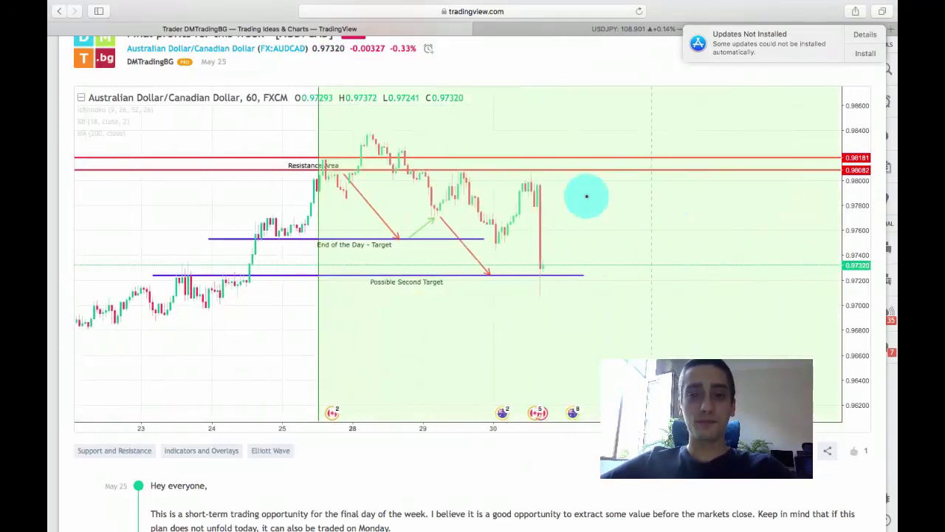